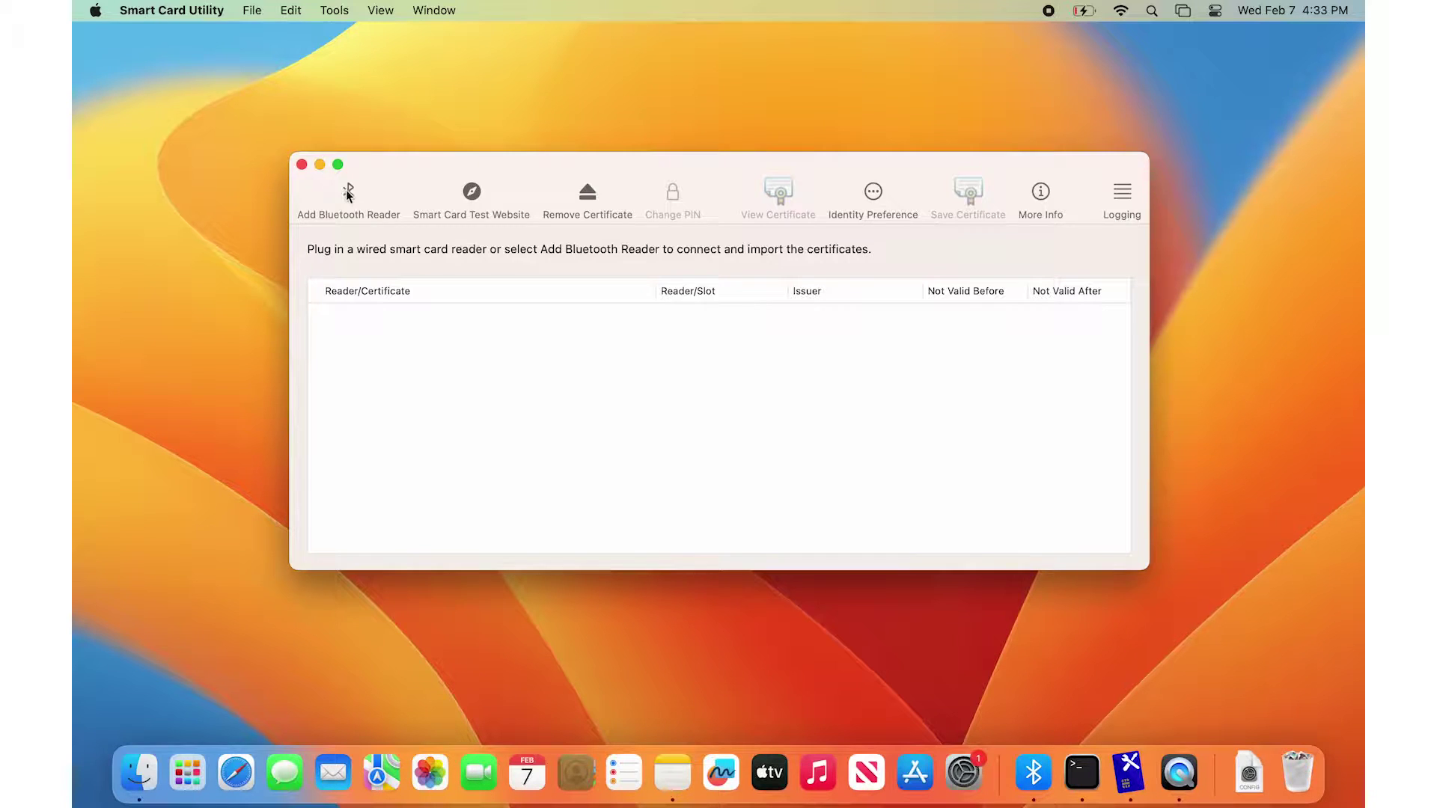
# - Pair and connect the TCSR_100000220 Bluetooth reader, confirming the passcode shown on the reader
pyautogui.click(348, 194)
pyautogui.click(609, 266)
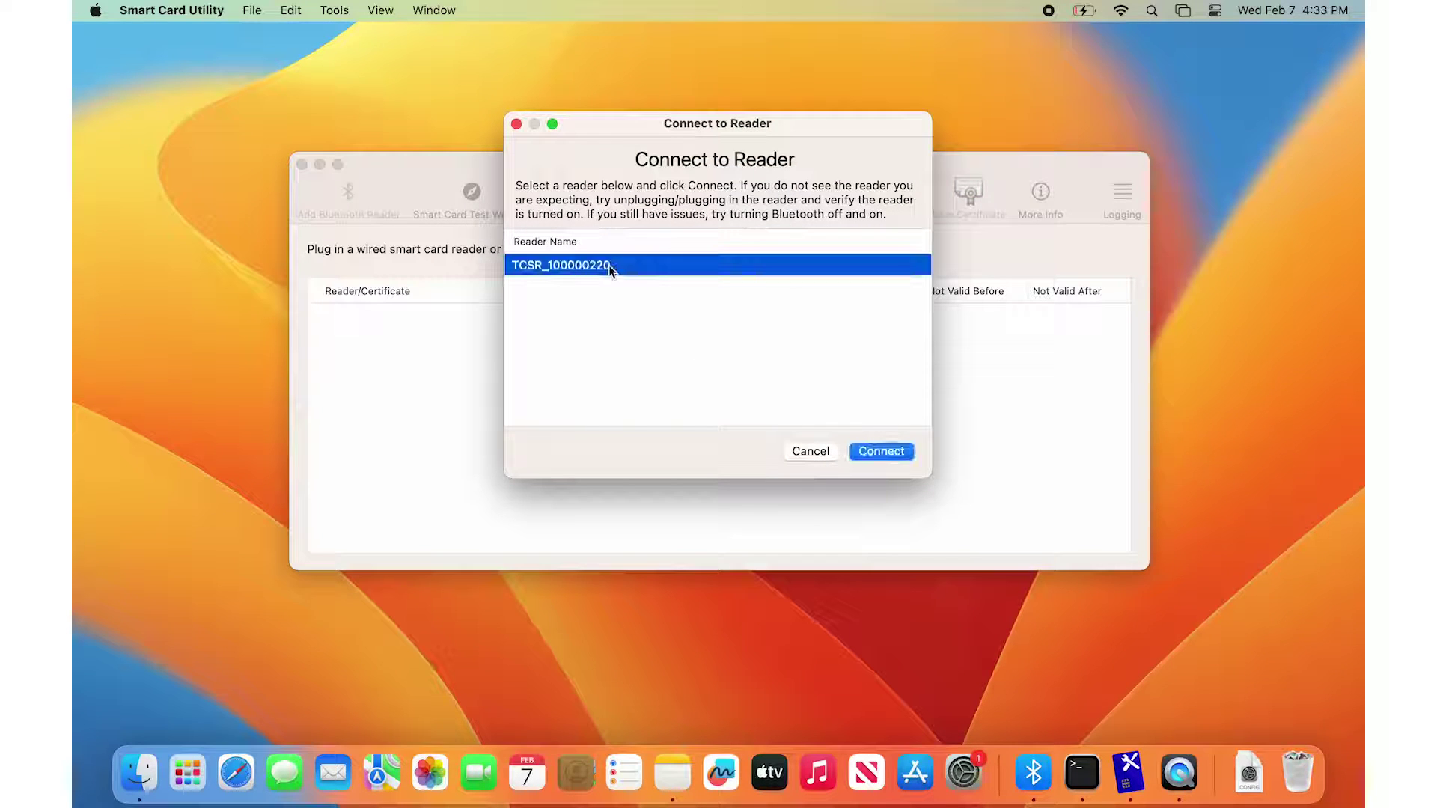
pyautogui.click(878, 453)
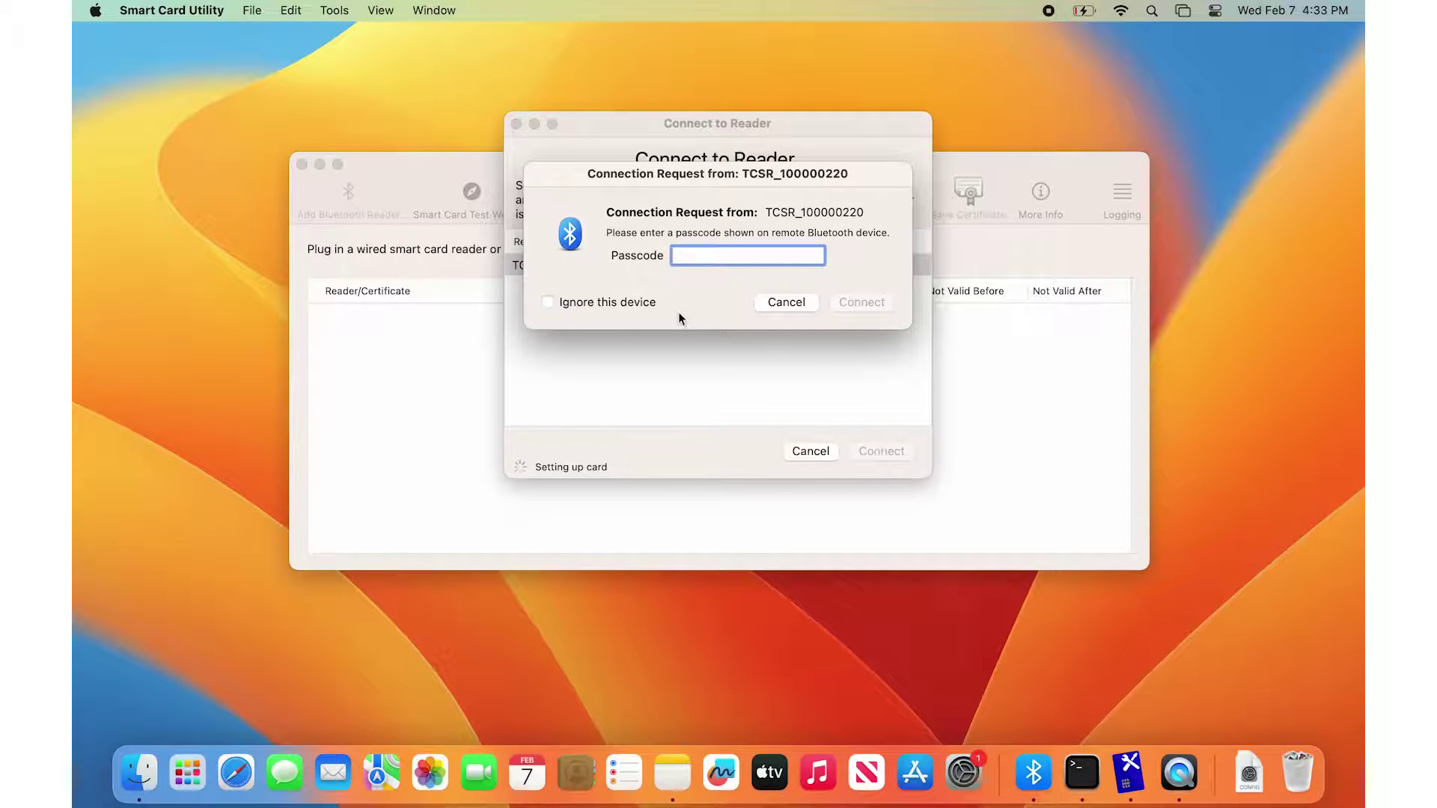
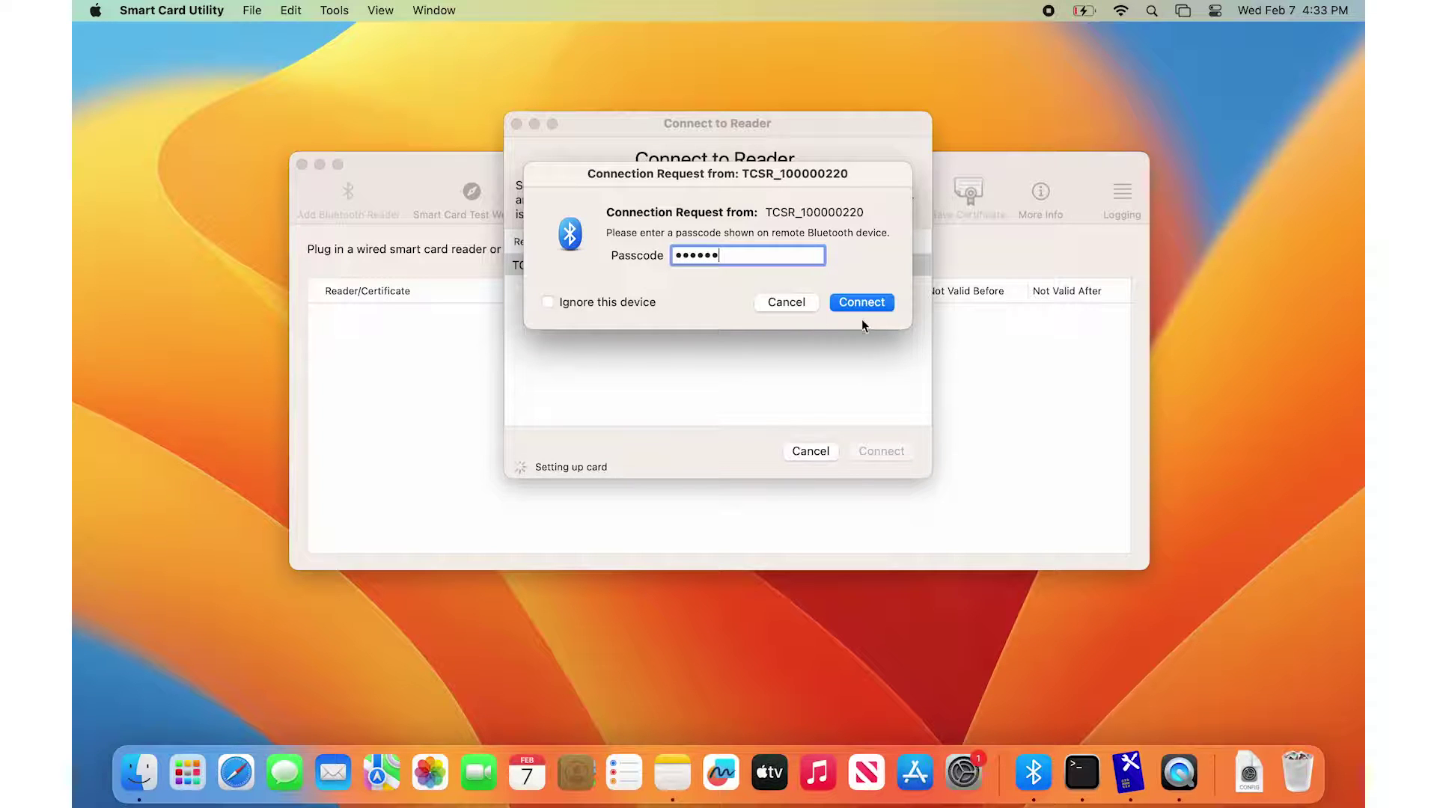
pyautogui.click(862, 305)
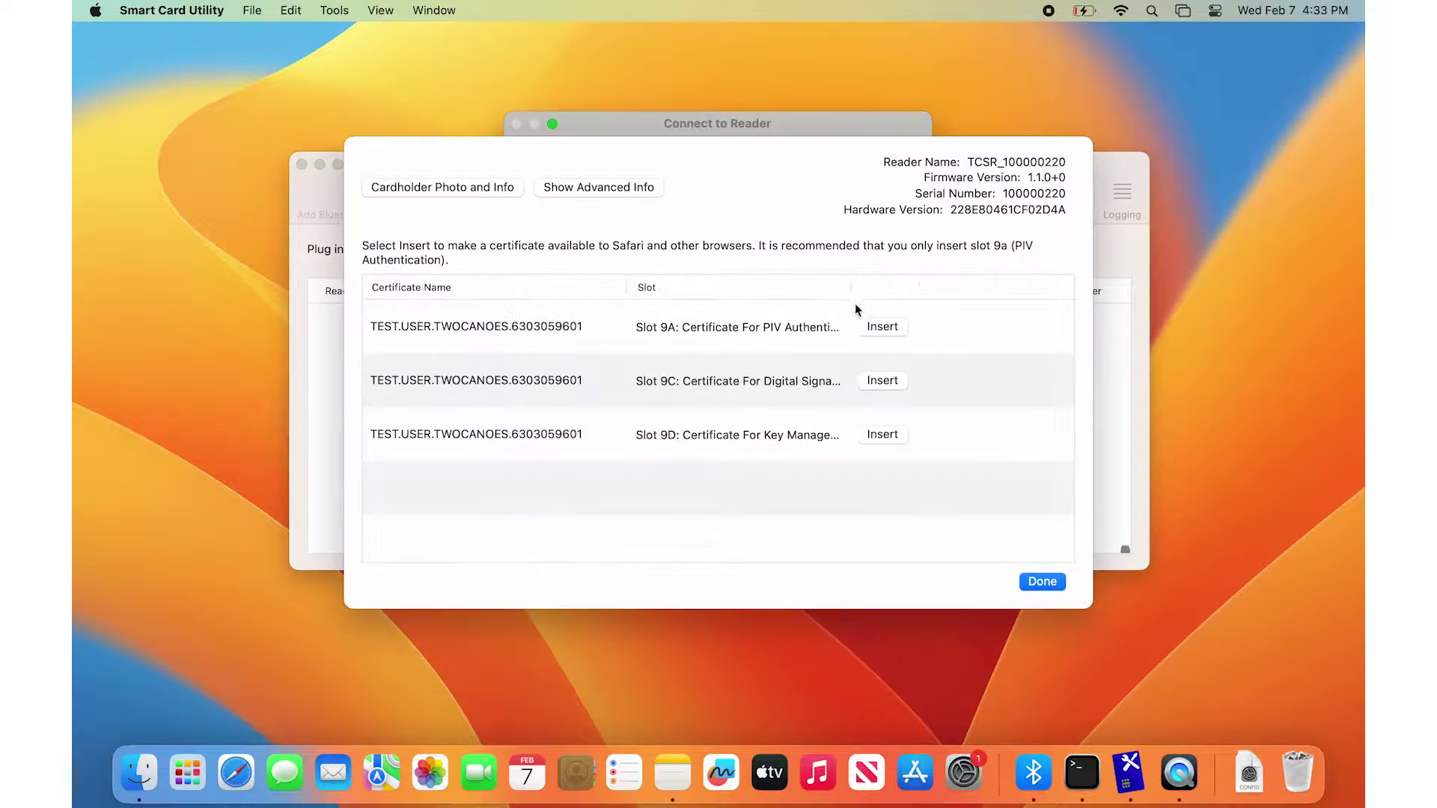
# - Insert the slot 9A PIV authentication certificate and expand the reader to show it
pyautogui.click(898, 326)
pyautogui.click(1034, 586)
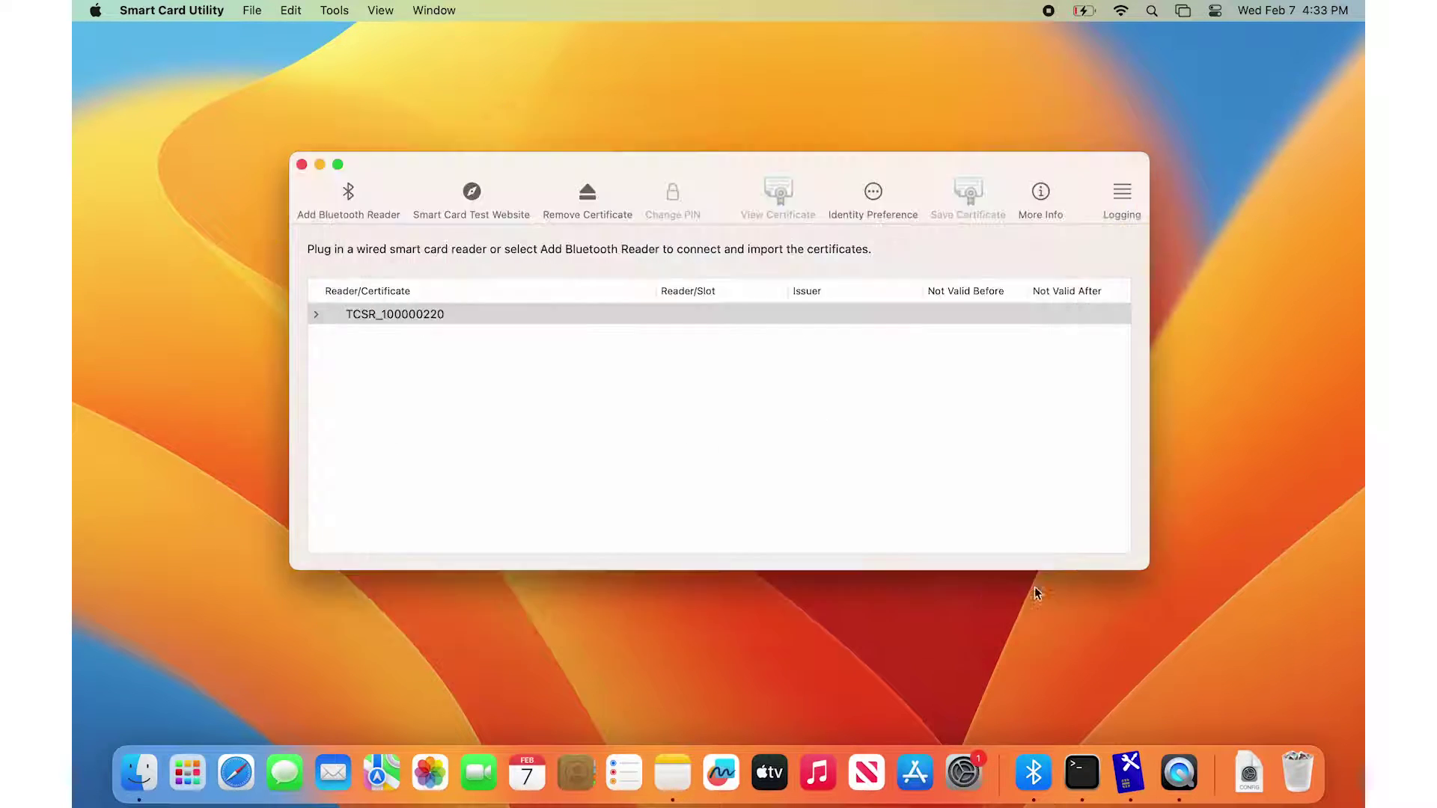
pyautogui.click(317, 315)
# - Review the trust settings of certificate TEST.USER.TWOCANOES.6303059601, then close its details
pyautogui.click(441, 343)
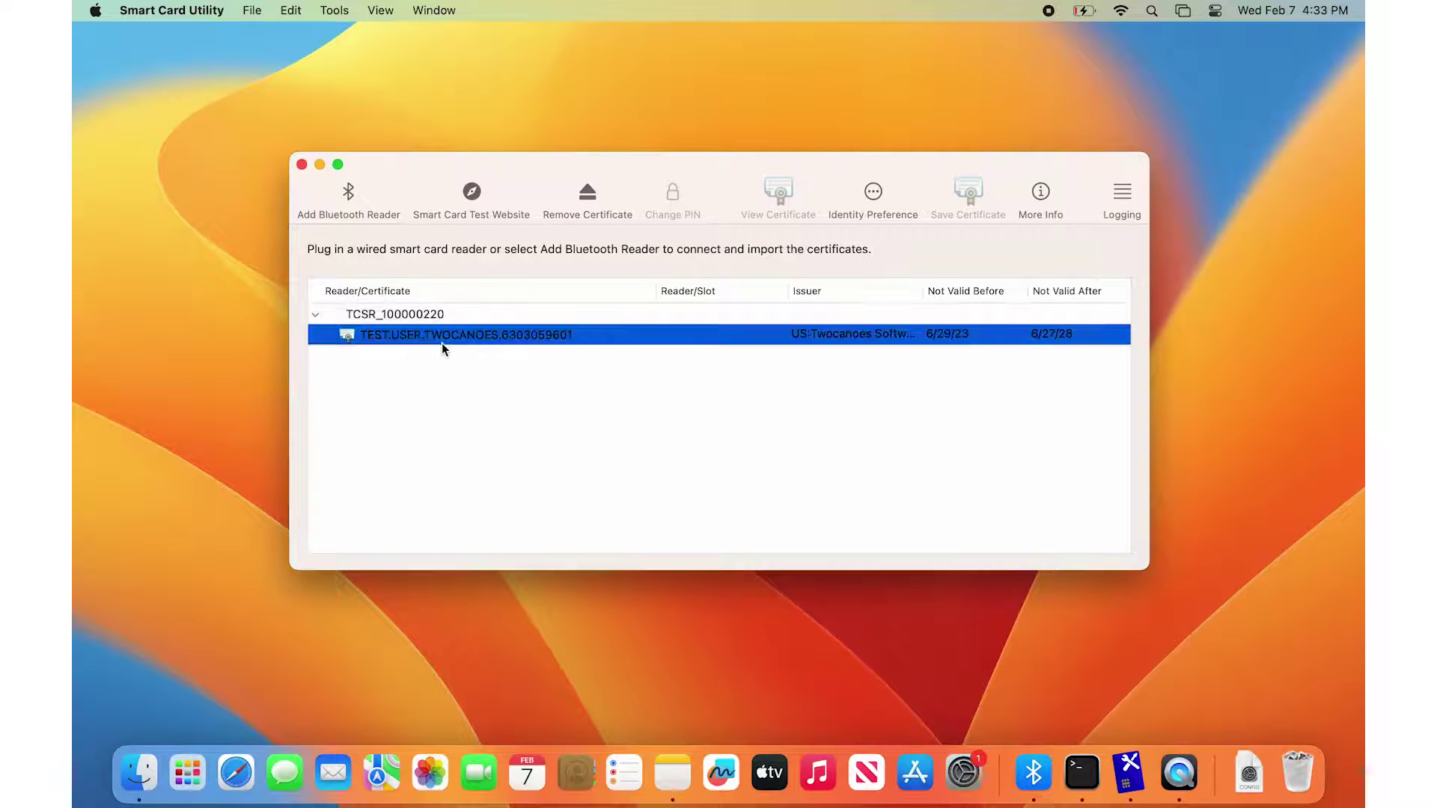
pyautogui.doubleClick(441, 343)
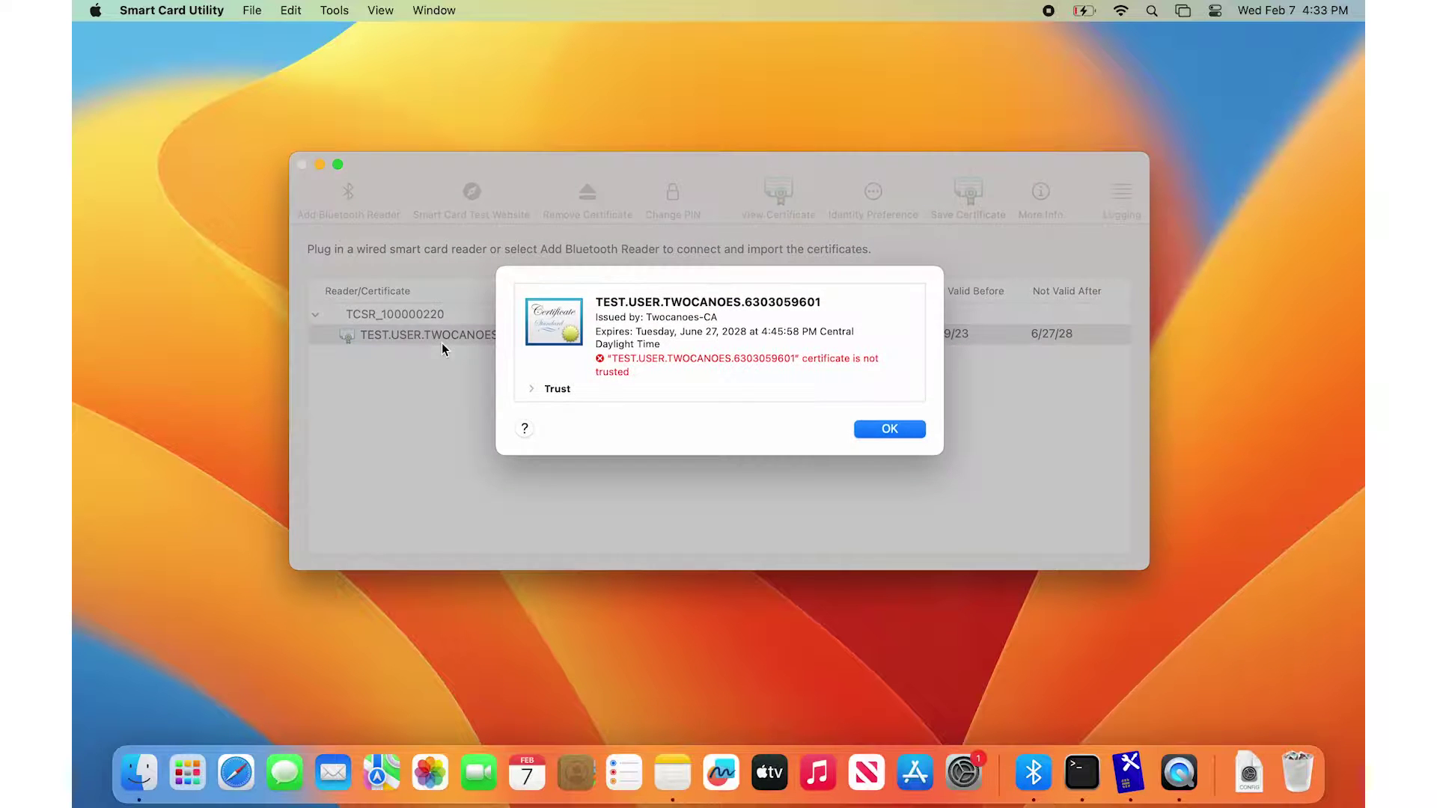
pyautogui.click(530, 390)
pyautogui.click(889, 462)
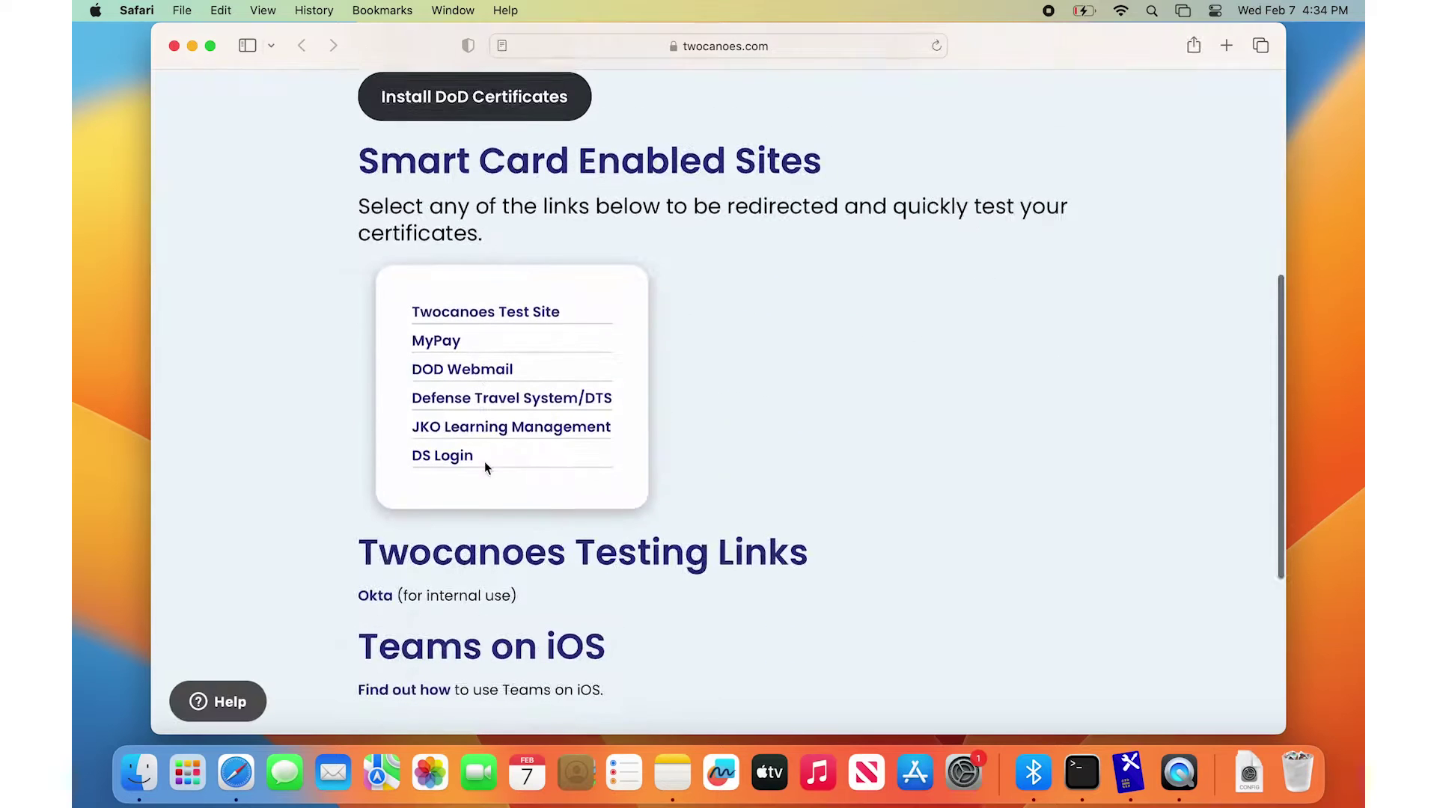
# - Authenticate on the Twocanoes Test Site with the TEST.USER.TWOCANOES.6303059601 certificate and card PIN
pyautogui.click(493, 302)
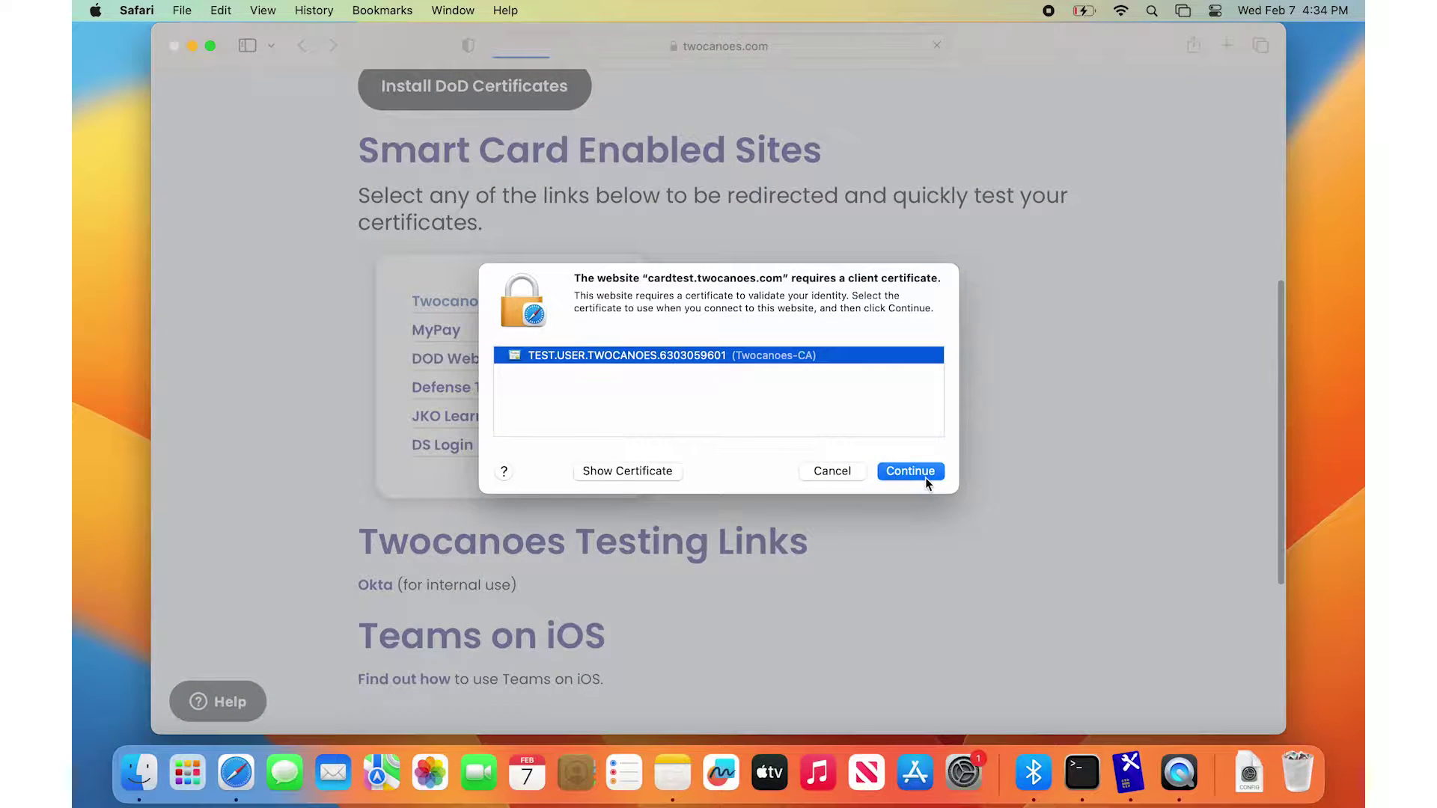
pyautogui.click(925, 478)
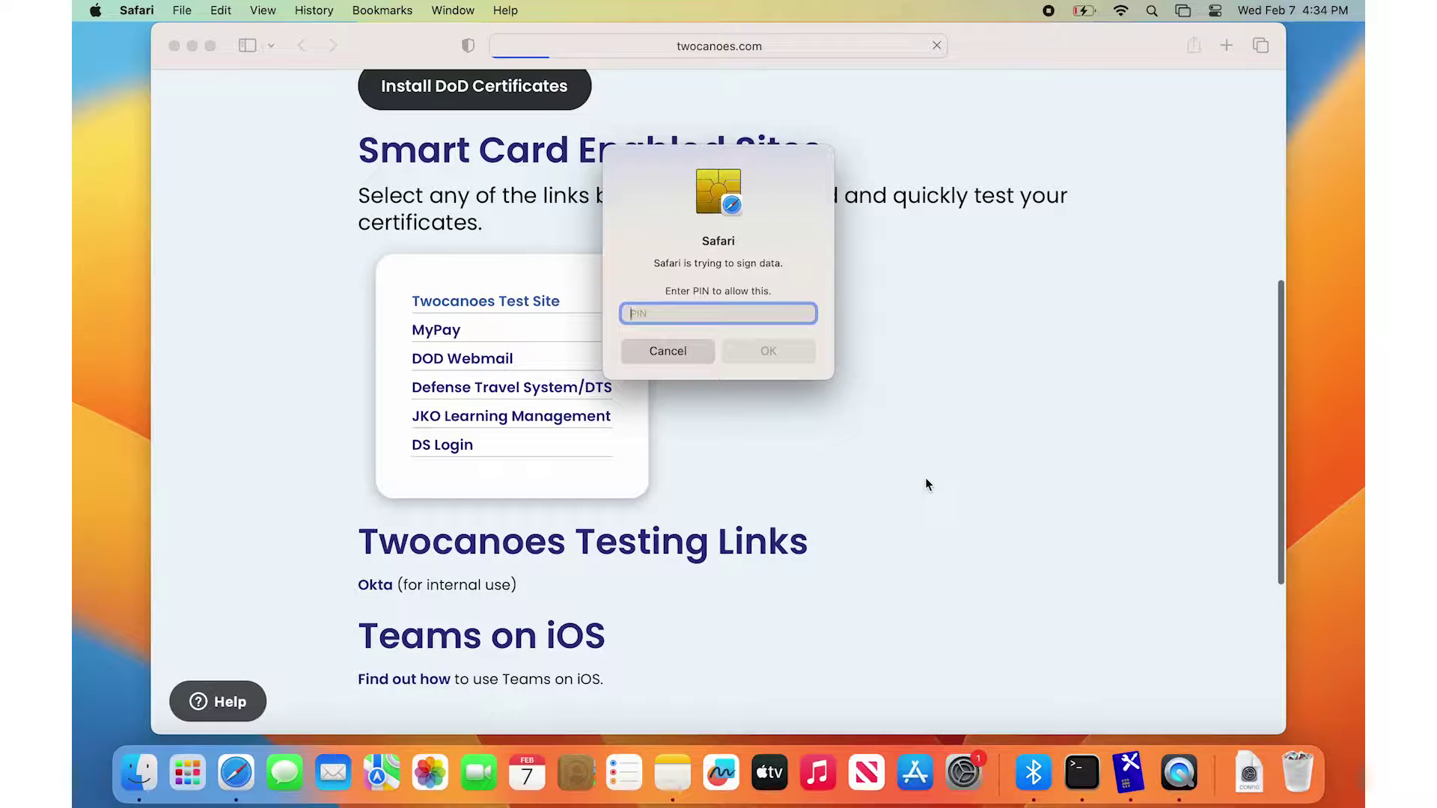
pyautogui.write('••••••')
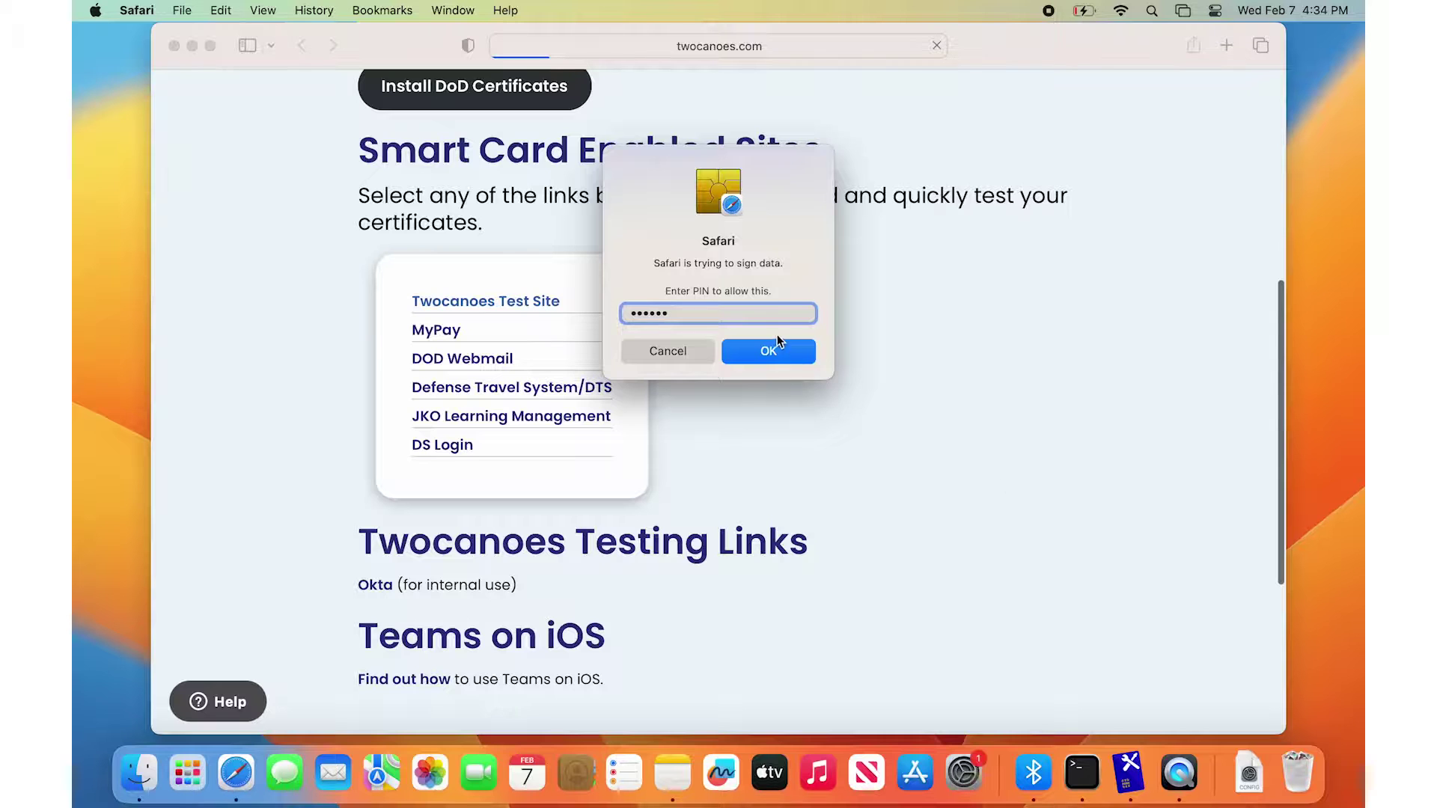
pyautogui.click(778, 346)
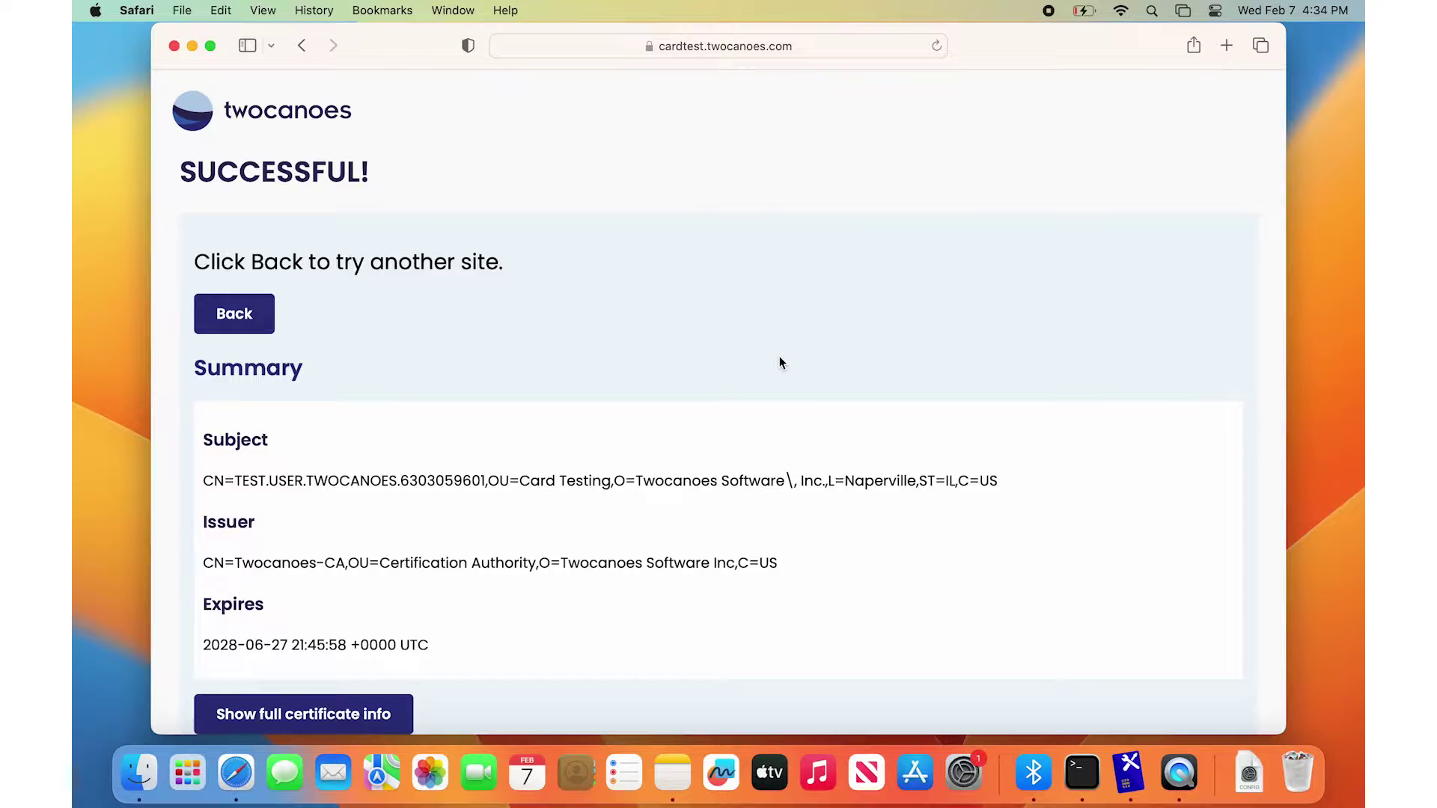
# - Switch back to Smart Card Utility and deselect the TEST.USER.TWOCANOES.6303059601 certificate
pyautogui.press('super+h')
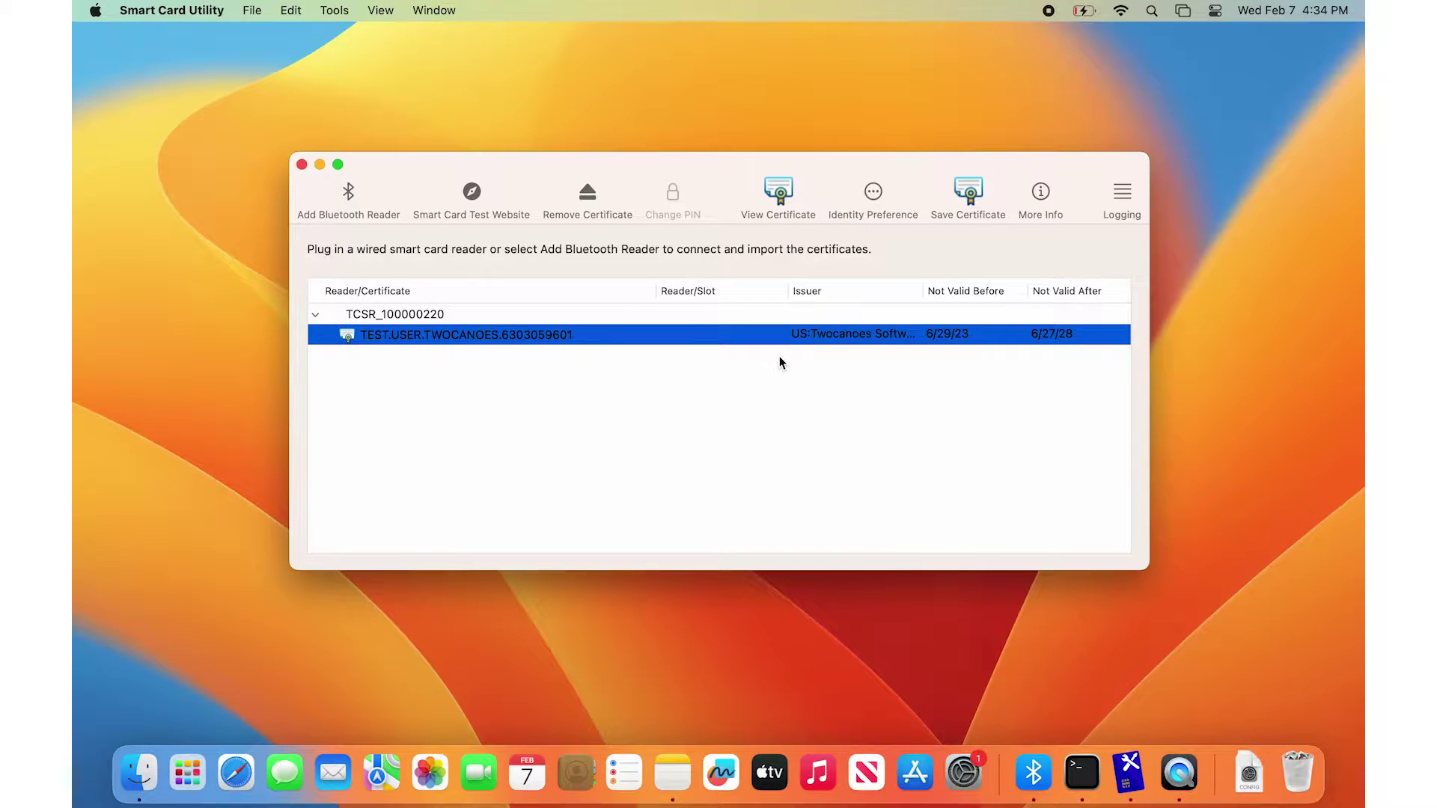
pyautogui.click(779, 362)
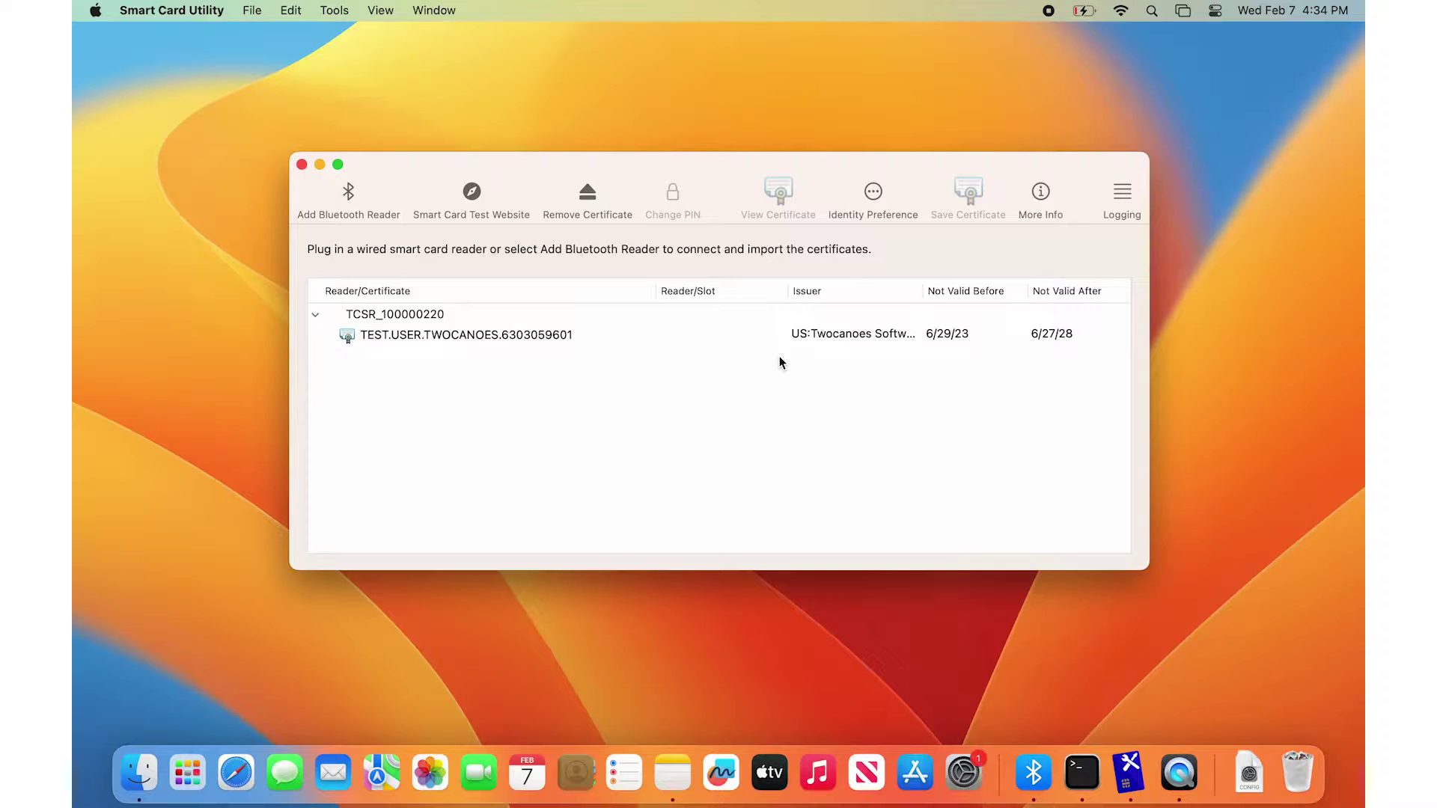